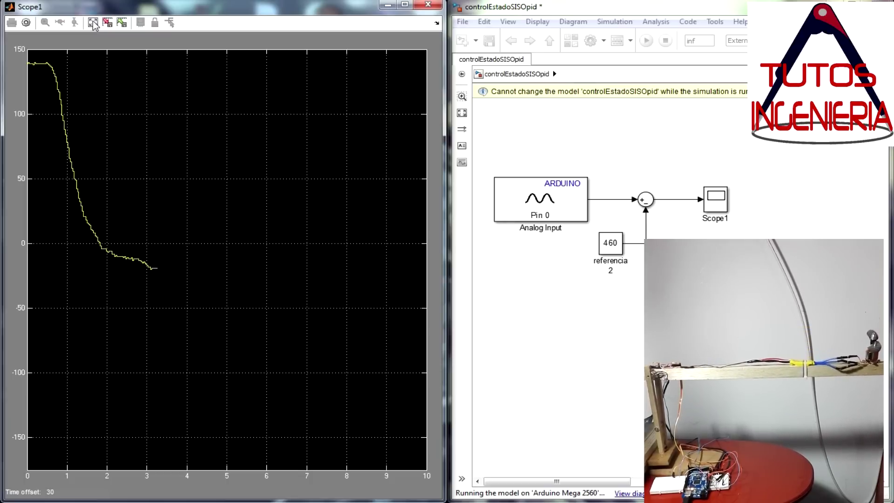
Open the new Gain block's parameters to confirm its gain of 30/140
double_click(686, 200)
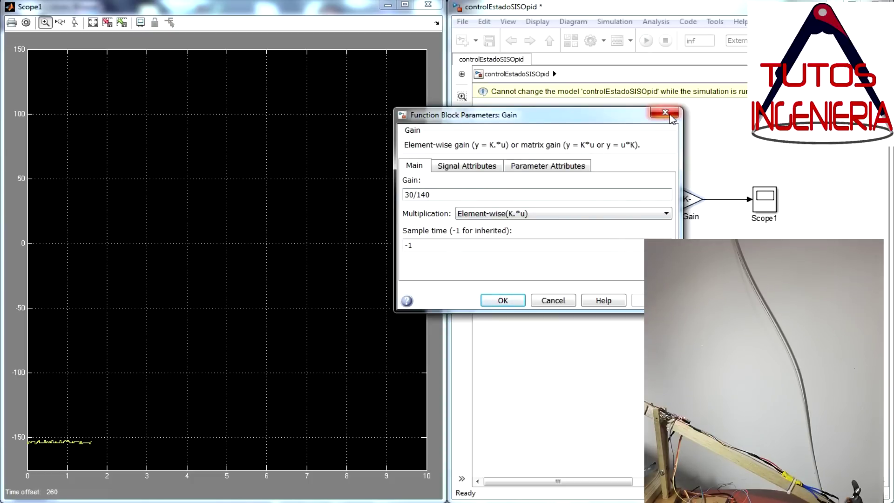
Close the Gain dialog unchanged and autoscale Scope1 to fit the raw and filtered angles
click(665, 112)
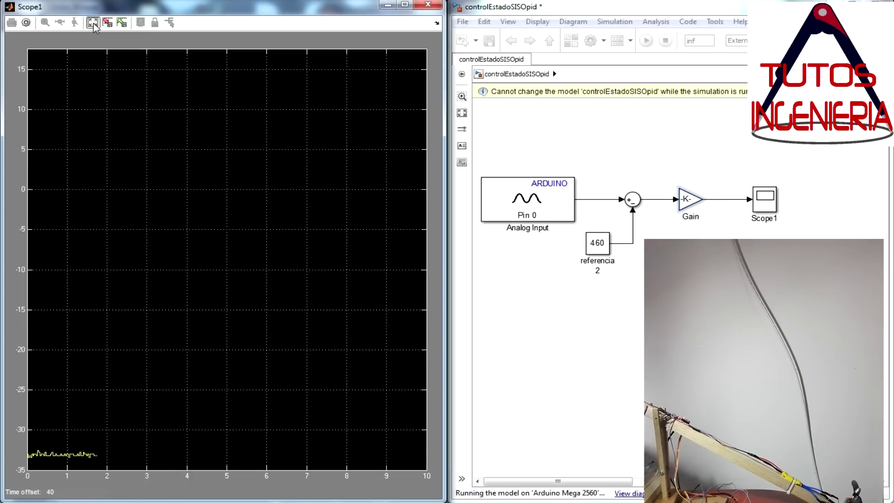
click(93, 25)
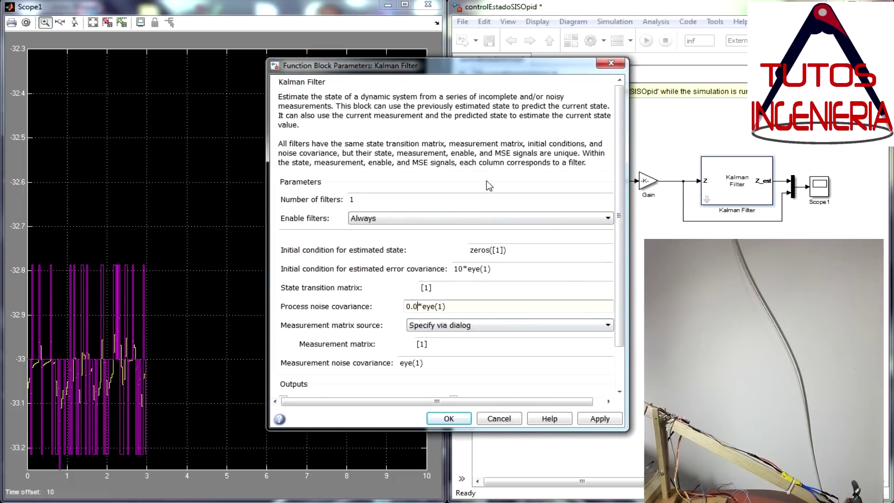
Set the Kalman Filter's process noise covariance to 0.005*eye(1) and apply it
text(05)
click(448, 419)
click(648, 41)
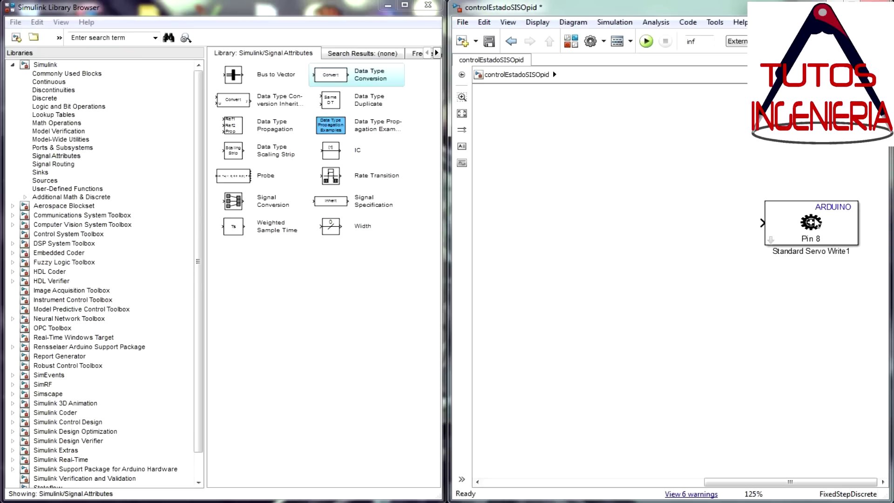
Insert a Data Type Conversion block with int8 output before Standard Servo Write1
drag(801, 218, 793, 255)
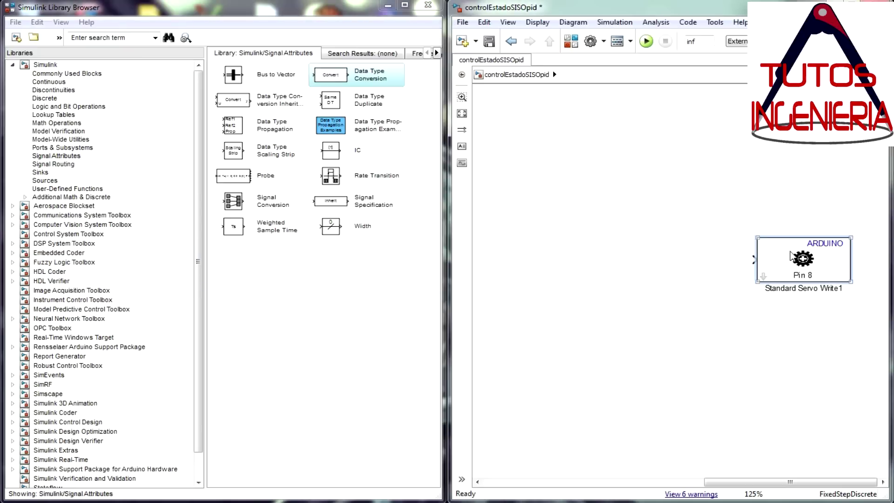
click(58, 156)
drag(330, 75, 680, 259)
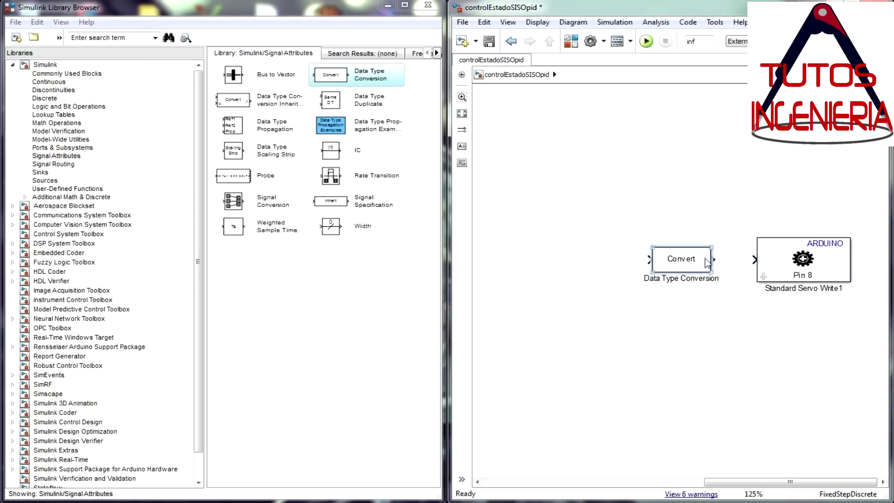
double_click(678, 257)
click(588, 269)
click(461, 356)
click(626, 411)
click(507, 414)
Add a Constant and a Slider Gain before the conversion, then vary the motor command to test
click(67, 73)
drag(233, 100, 521, 259)
click(117, 38)
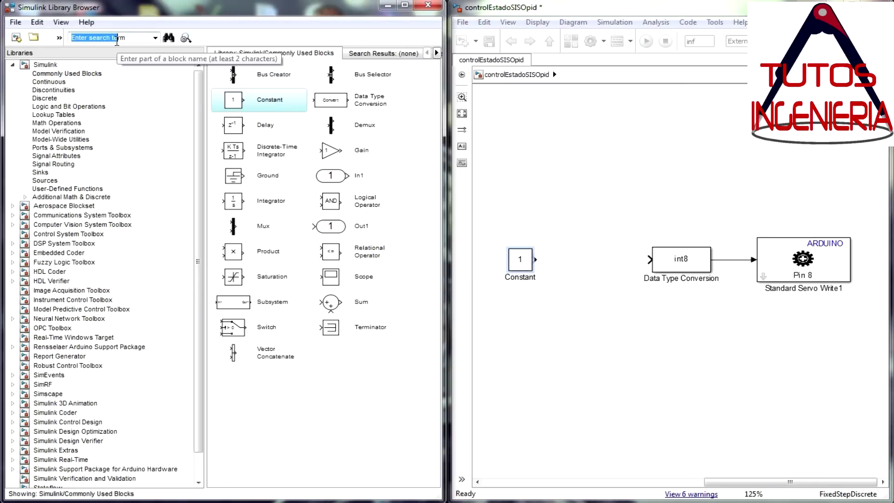
text(s)
key(Return)
drag(233, 88, 652, 260)
double_click(587, 260)
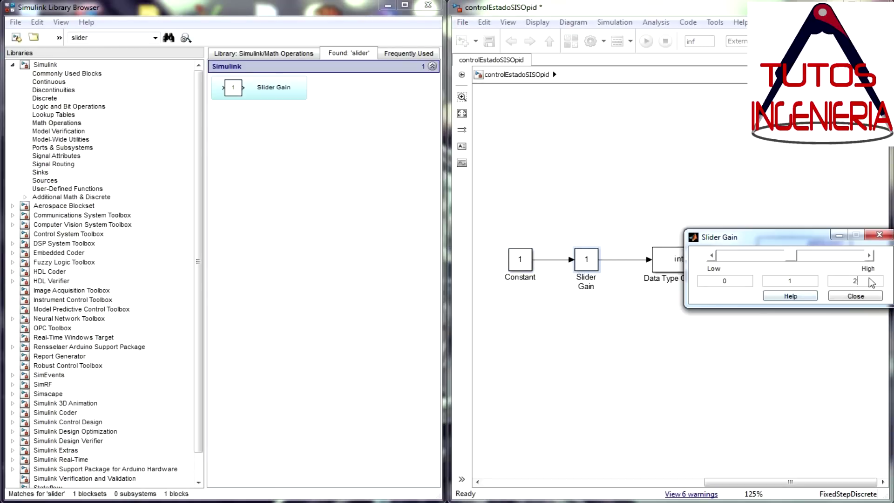
click(684, 282)
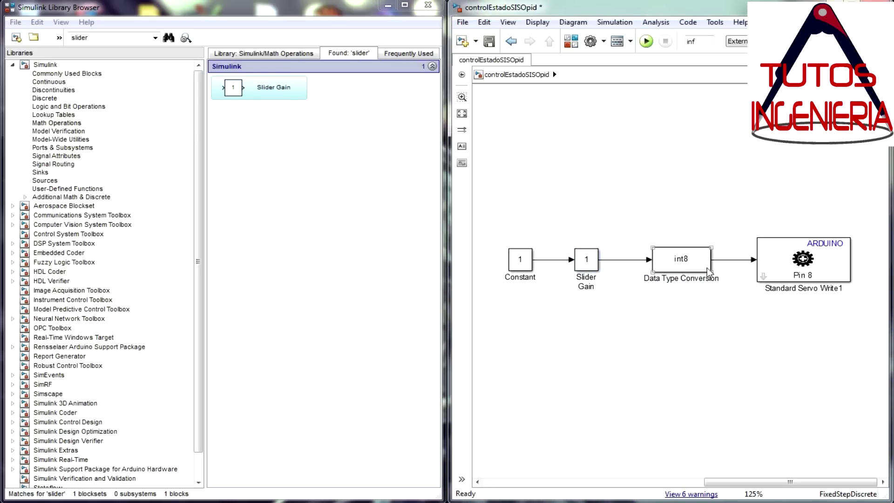
drag(601, 263, 593, 263)
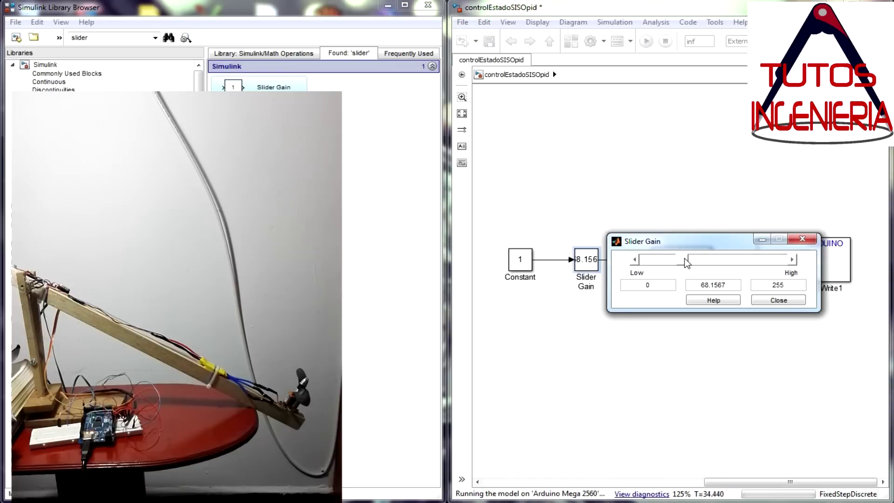
drag(685, 259, 687, 263)
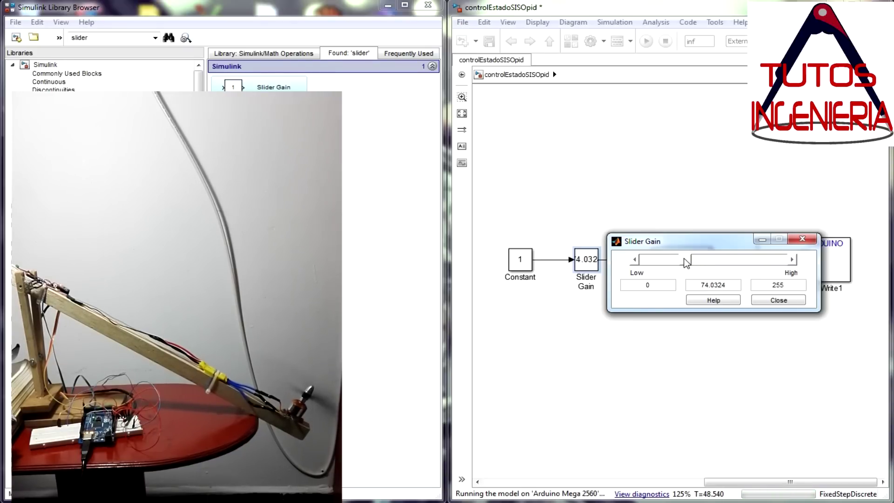
mouse_move(688, 262)
mouse_down()
mouse_move(670, 262)
mouse_move(690, 264)
mouse_up()
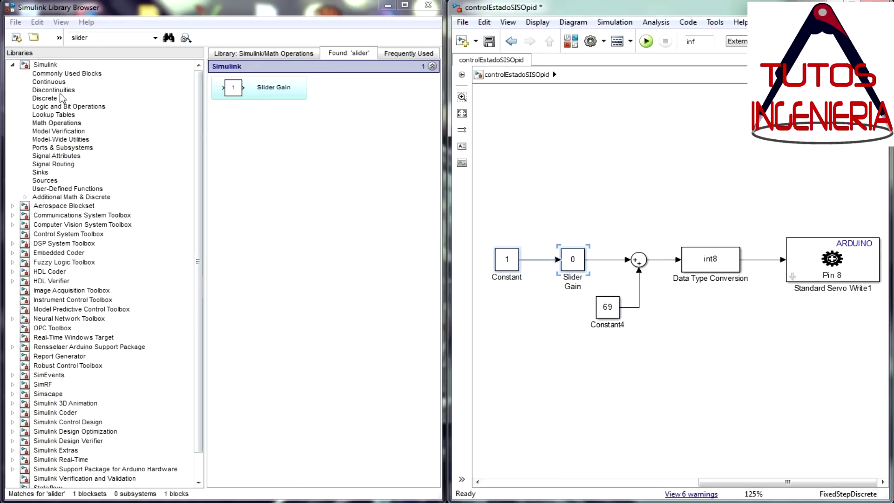
Insert a Saturation block limited to 0–0.5 into the motor branch
click(67, 73)
drag(233, 277, 596, 259)
double_click(596, 259)
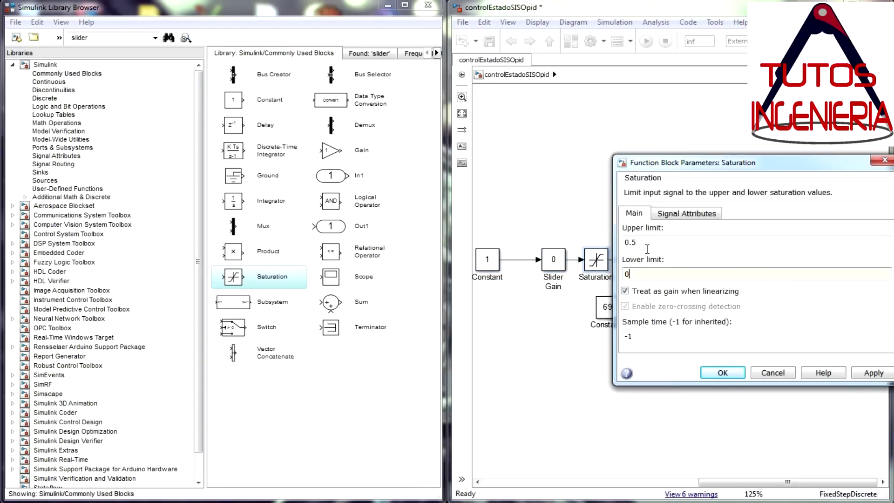
text(20)
click(722, 373)
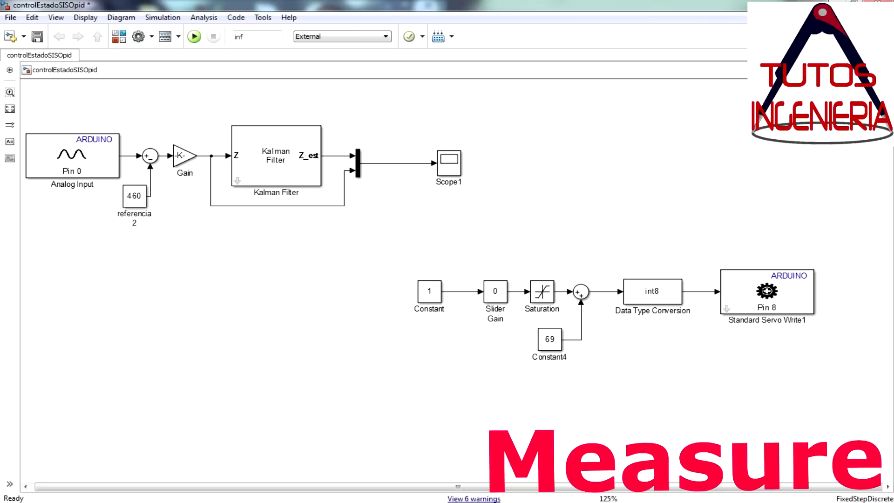
Rearrange the diagram: sensor chain lower left, motor chain up right, Constant and Slider Gain up-left
drag(403, 241, 818, 362)
drag(446, 207, 90, 358)
drag(415, 190, 688, 350)
drag(782, 293, 810, 230)
drag(436, 212, 543, 265)
drag(523, 228, 429, 188)
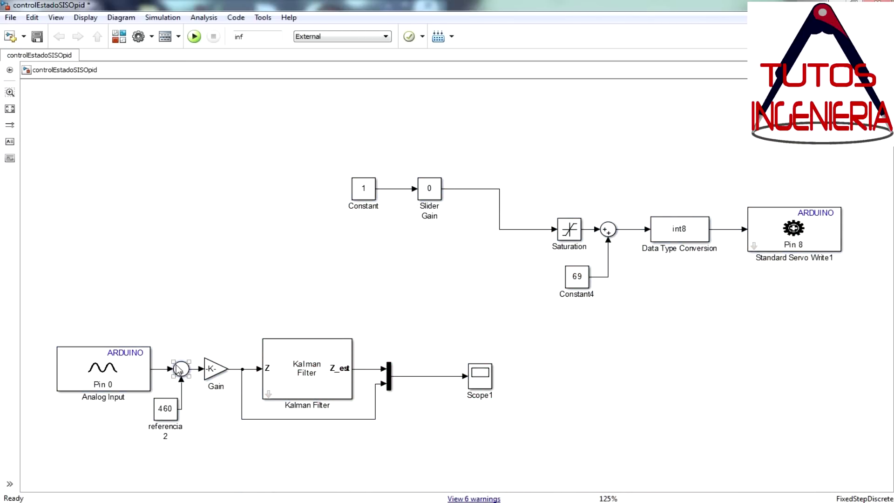
Replace the Slider Gain–Saturation line with a new Sum fed by the Kalman estimate
key(ctrl+v)
click(515, 229)
key(Delete)
drag(579, 174, 704, 276)
drag(680, 229, 711, 229)
drag(464, 297, 472, 247)
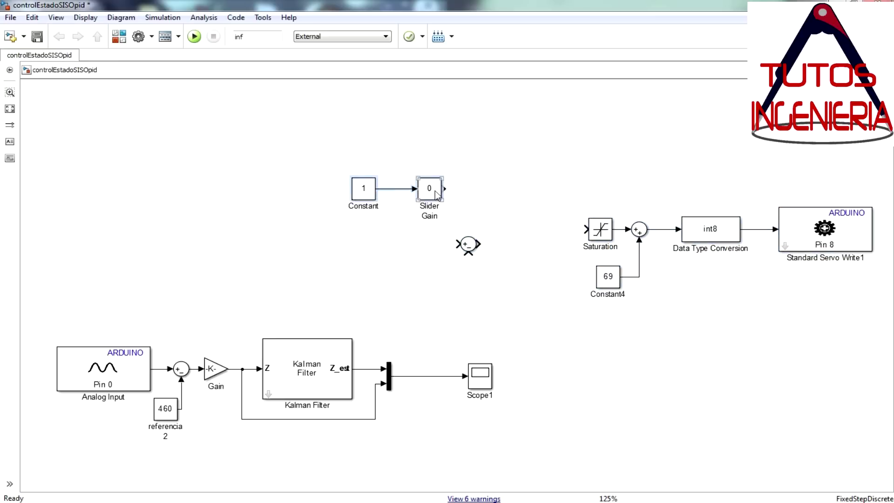
drag(436, 194, 375, 202)
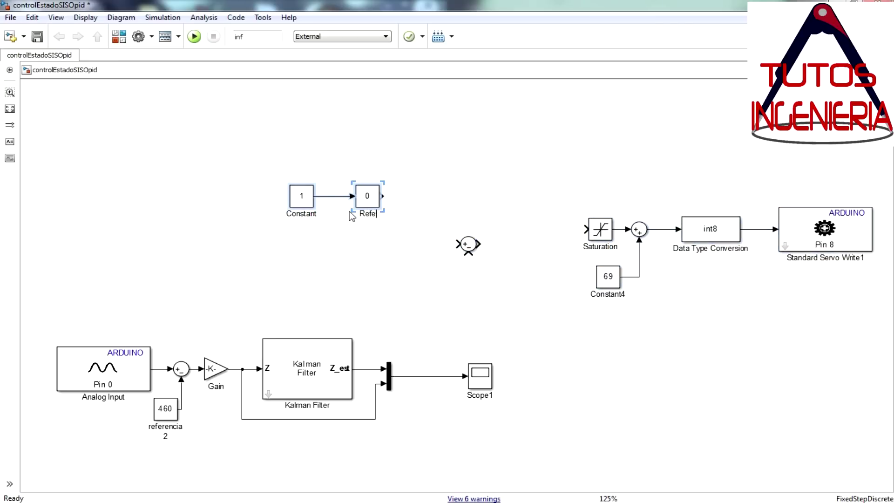
drag(468, 244, 370, 369)
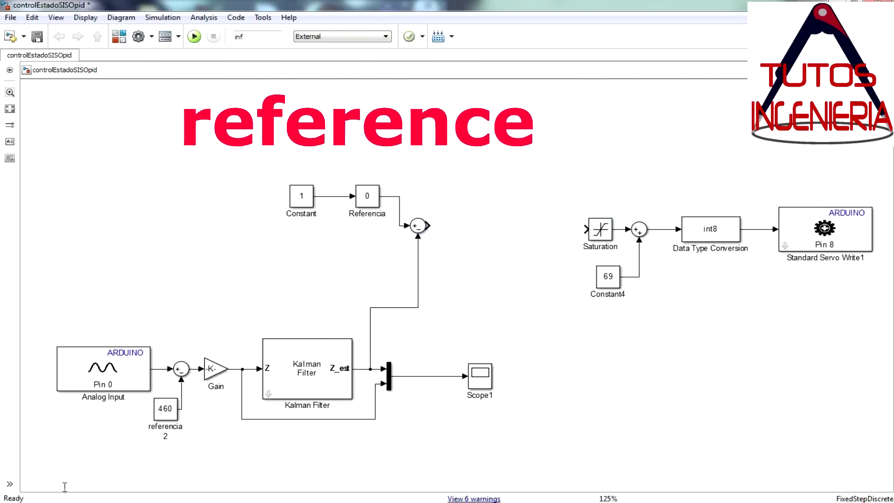
Insert a Discrete PID Controller after the Sum and set its type to PI
click(119, 37)
click(45, 98)
drag(326, 128, 462, 228)
drag(471, 229, 468, 226)
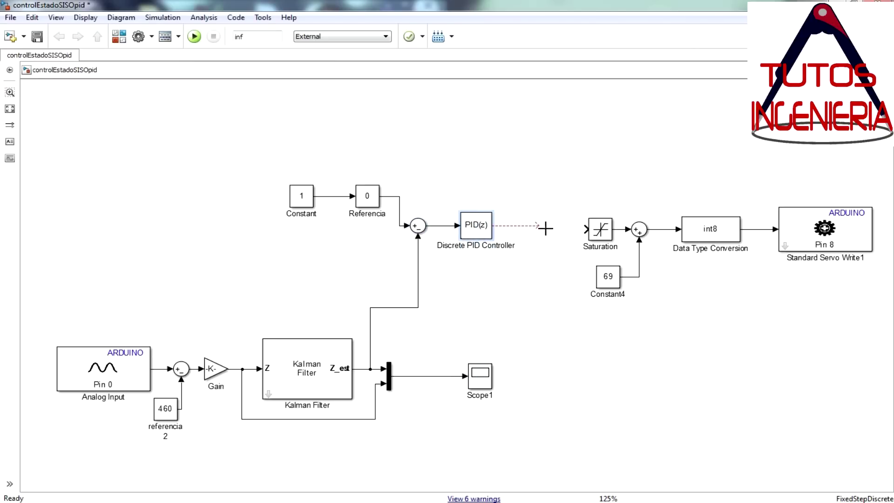
double_click(477, 225)
click(303, 134)
click(303, 148)
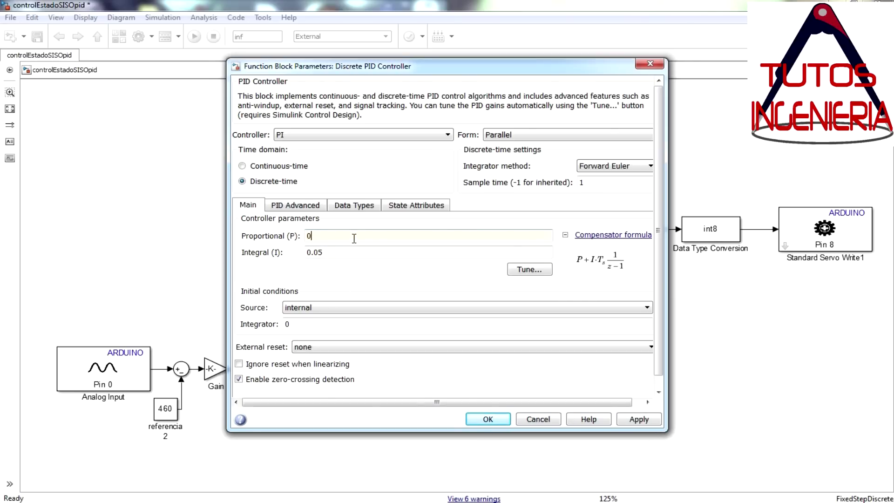
key(Return)
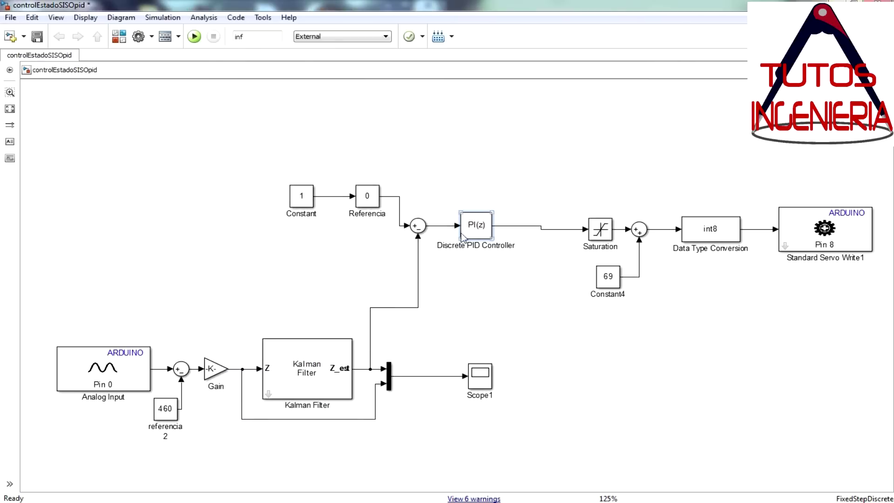
Lower the Referencia slider setpoint
double_click(369, 198)
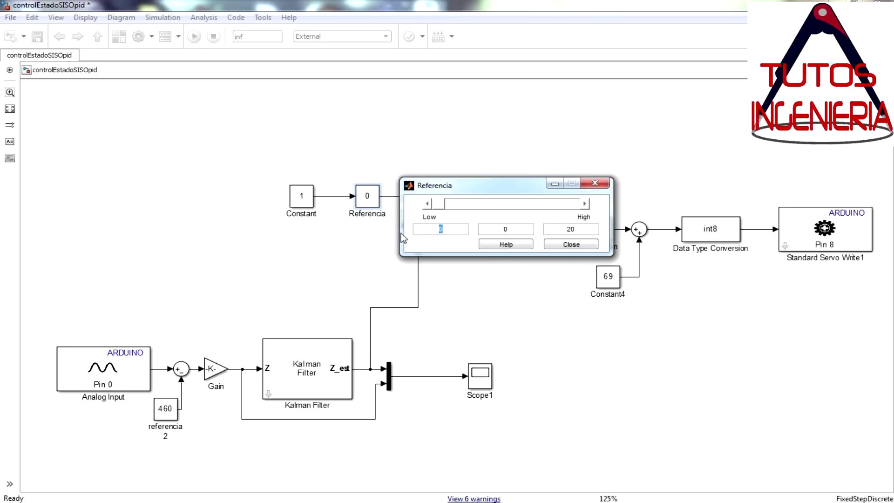
drag(519, 205, 481, 207)
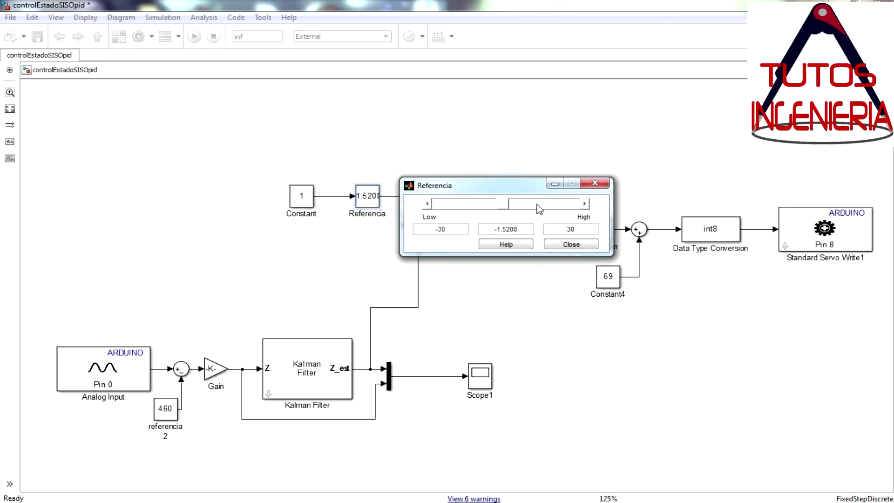
click(566, 244)
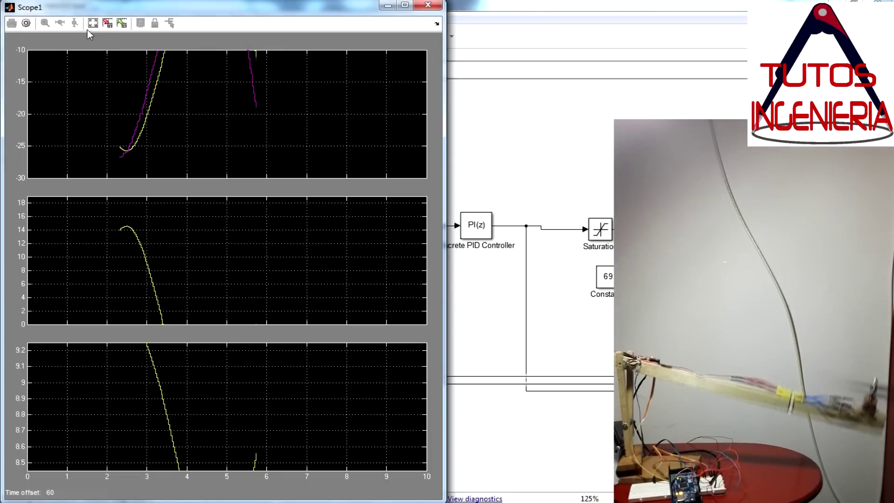
Autoscale Scope1 twice to fit the oscillating traces and open the PI(z) controller's parameters
click(93, 23)
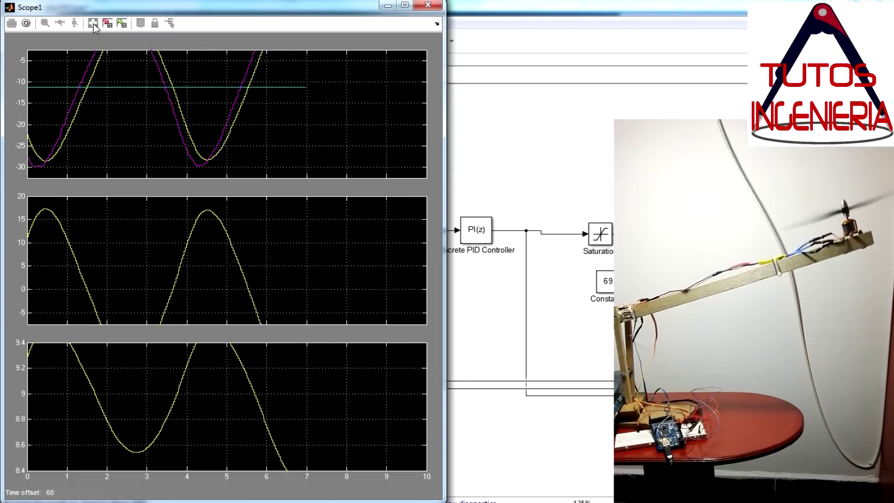
click(93, 23)
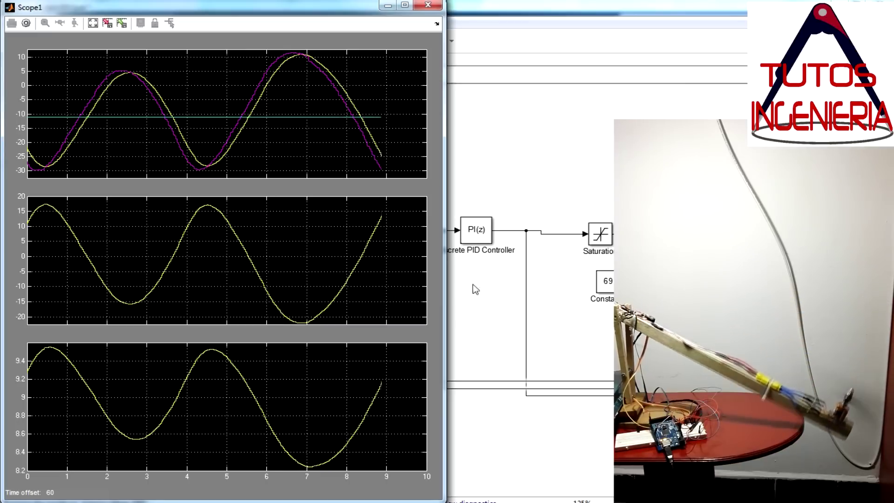
double_click(476, 229)
click(351, 252)
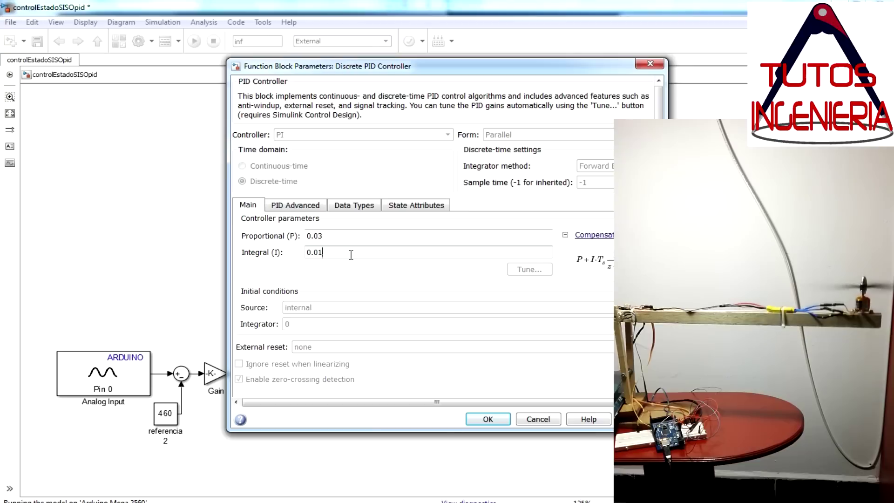
Change the PI controller's Integral gain to 0.001 and show the Discrete block library
key(BackSpace)
text(01)
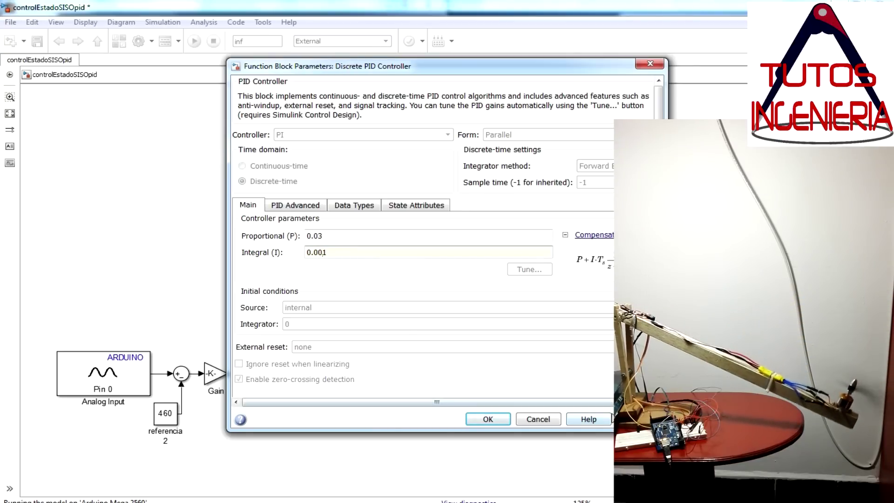
click(488, 420)
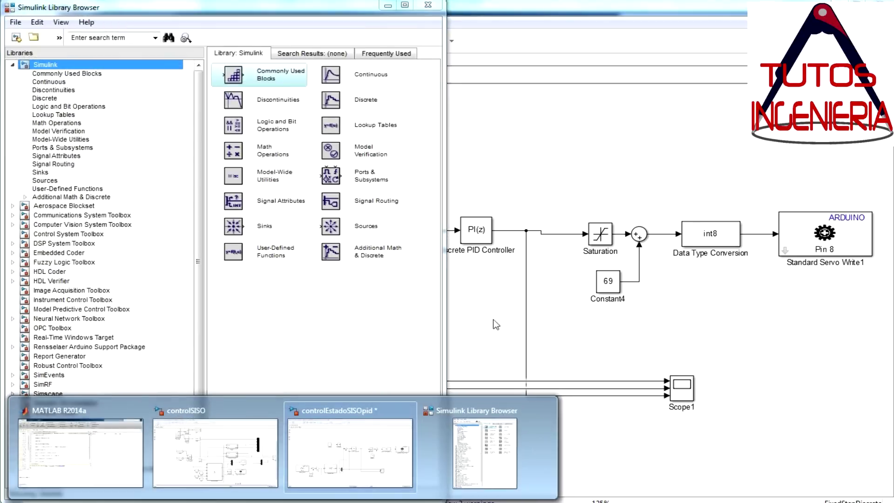
click(38, 91)
click(39, 98)
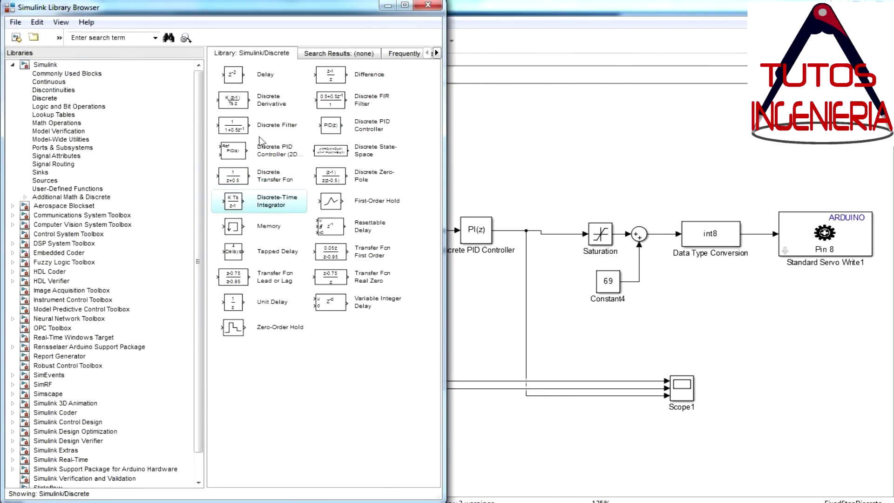
Add a Discrete Derivative with default settings and Gain1 for the derivative path, then check the PID parameters
drag(233, 101, 482, 340)
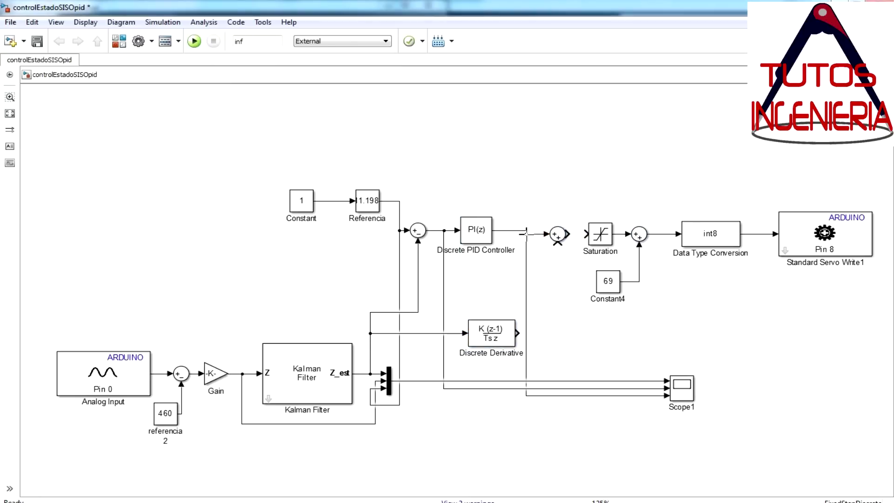
double_click(491, 334)
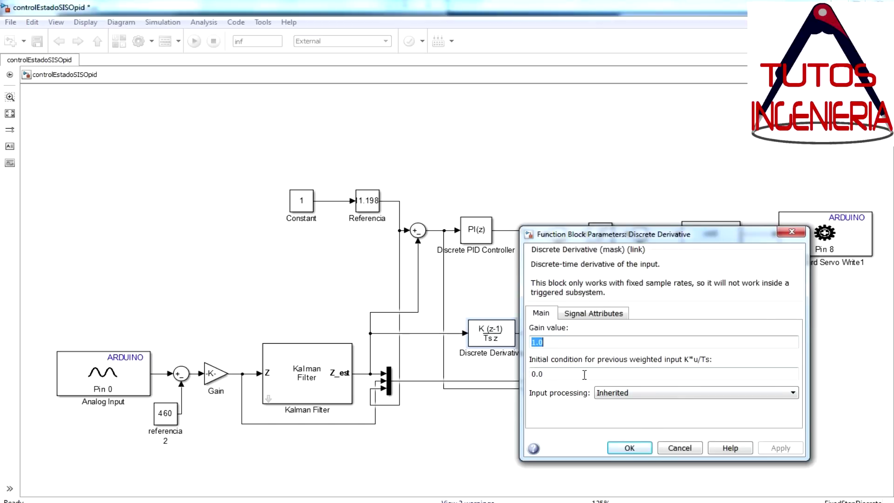
click(630, 448)
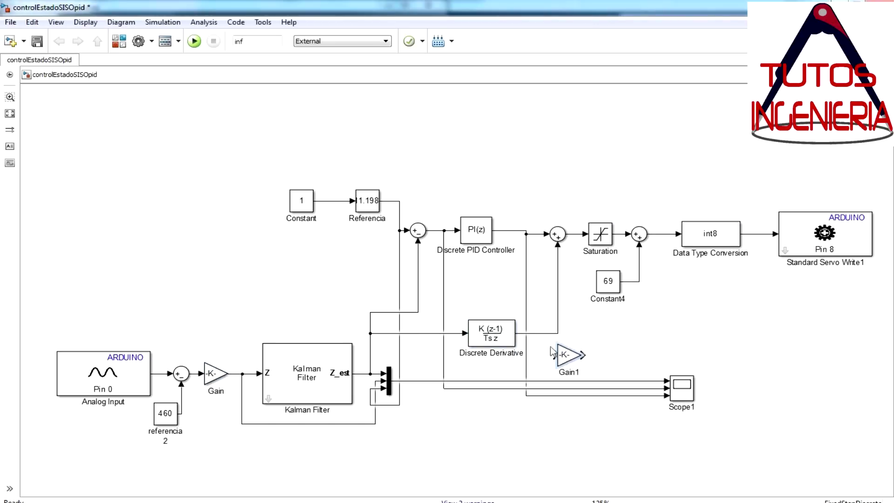
double_click(551, 332)
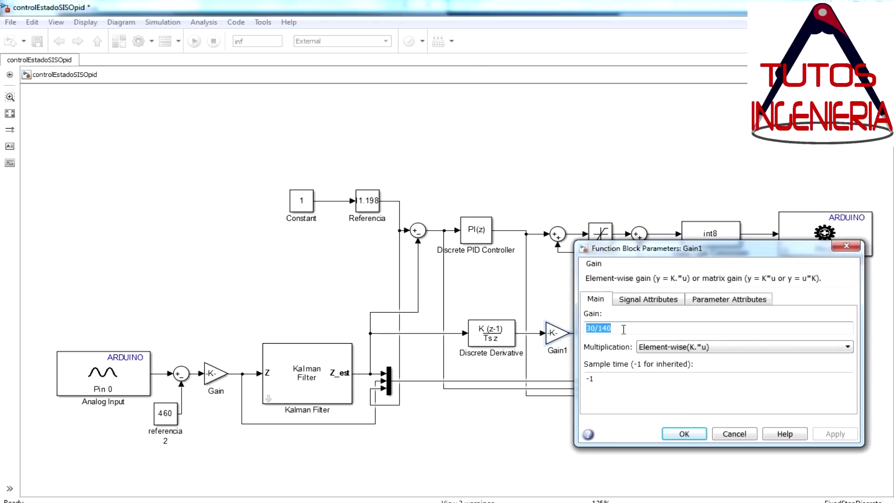
click(684, 434)
double_click(555, 332)
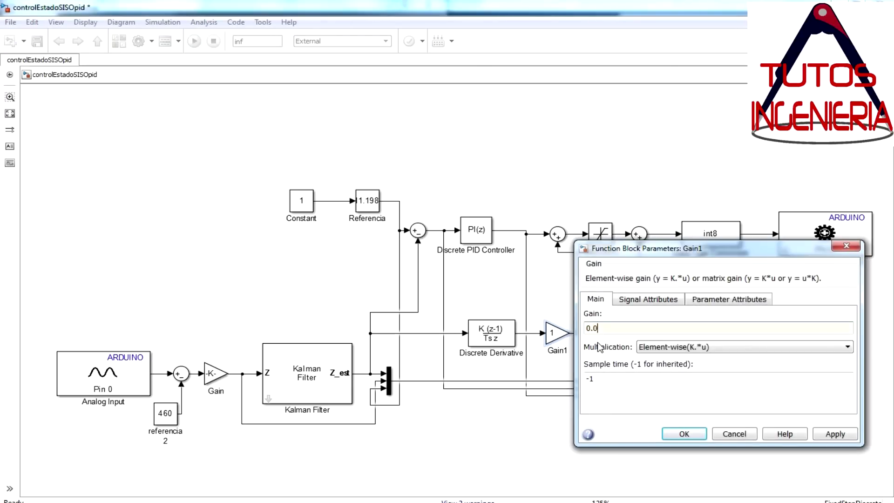
double_click(480, 237)
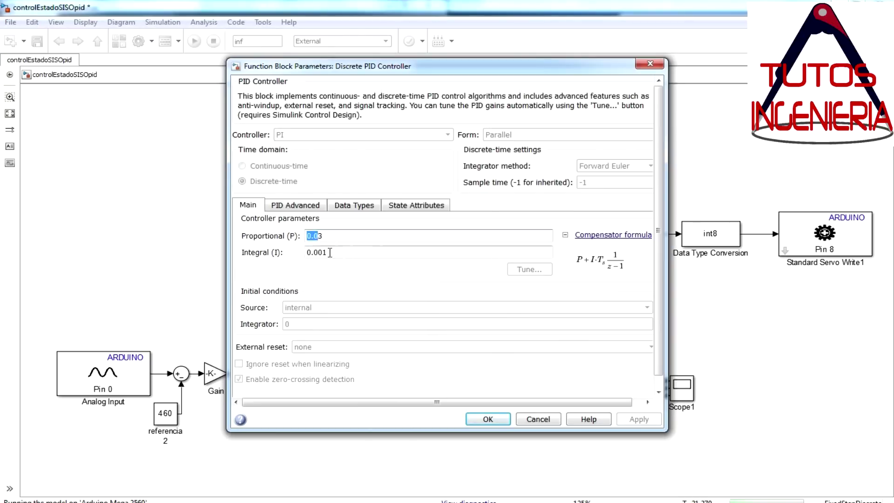
click(639, 419)
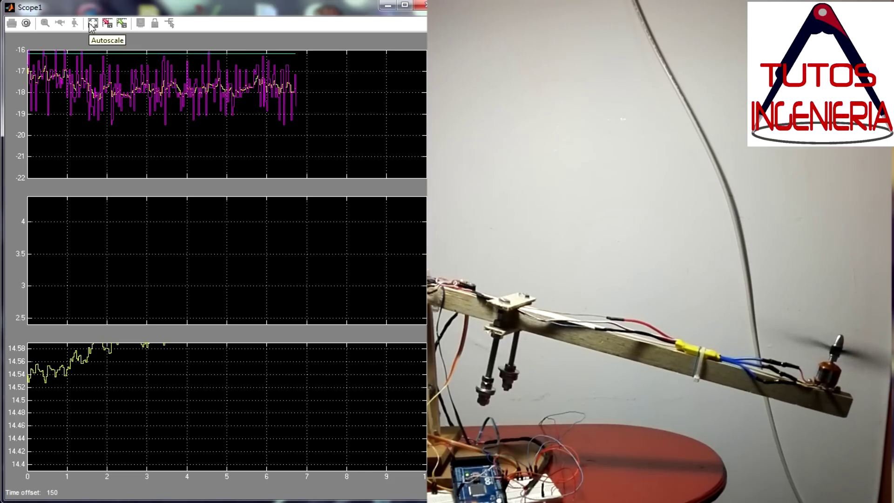
Autoscale Scope1 on the PI-plus-derivative response and reopen the PID controller's gain settings
click(92, 23)
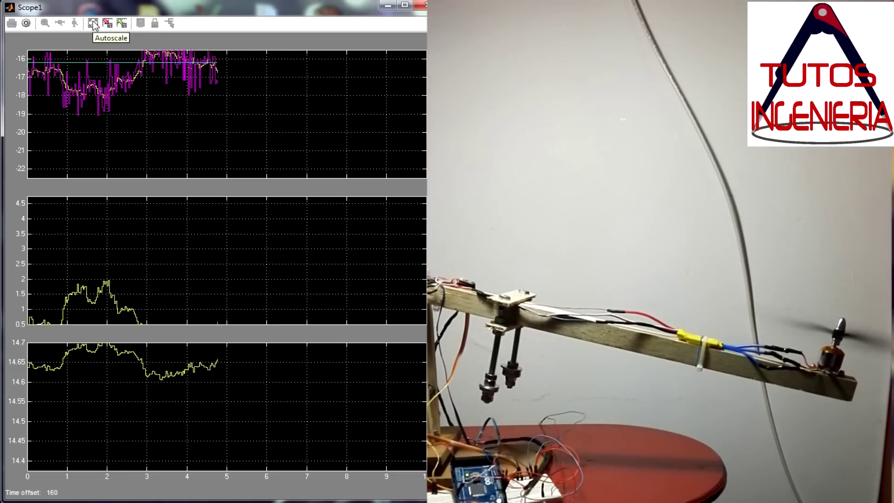
click(93, 23)
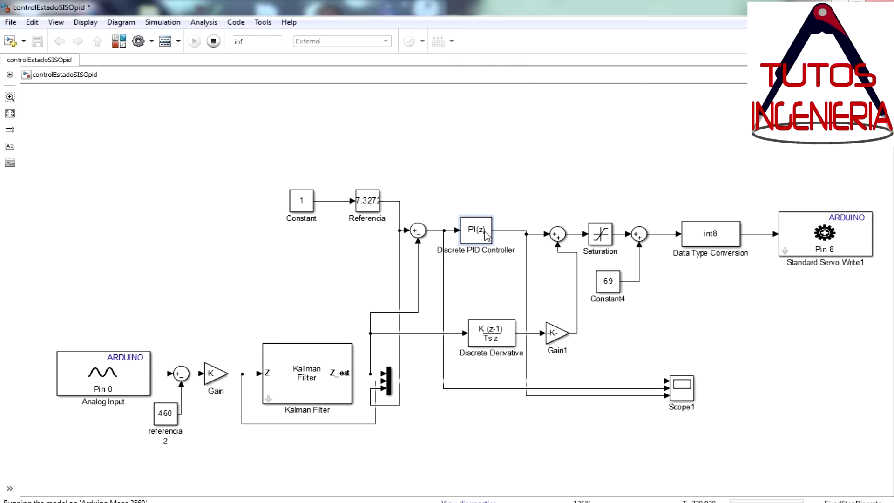
double_click(479, 281)
double_click(315, 236)
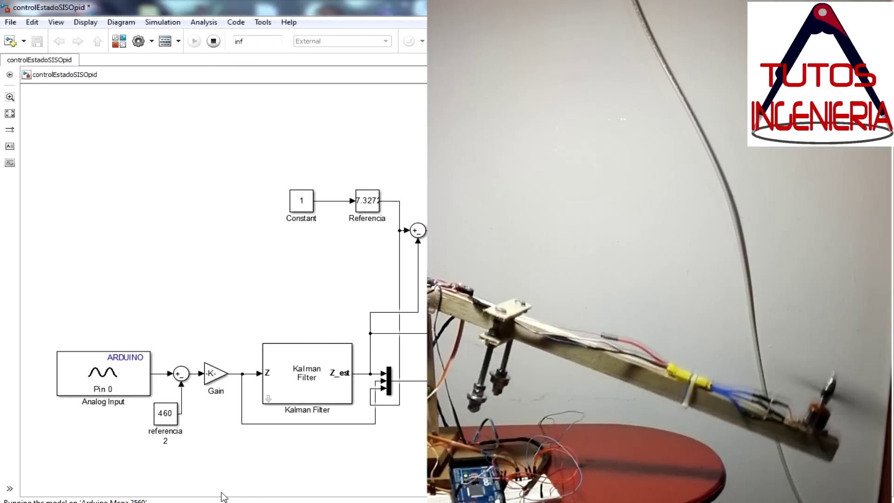
Autoscale Scope1 on the arm settling near -30, then return to the Referencia setpoint window
mouse_move(262, 475)
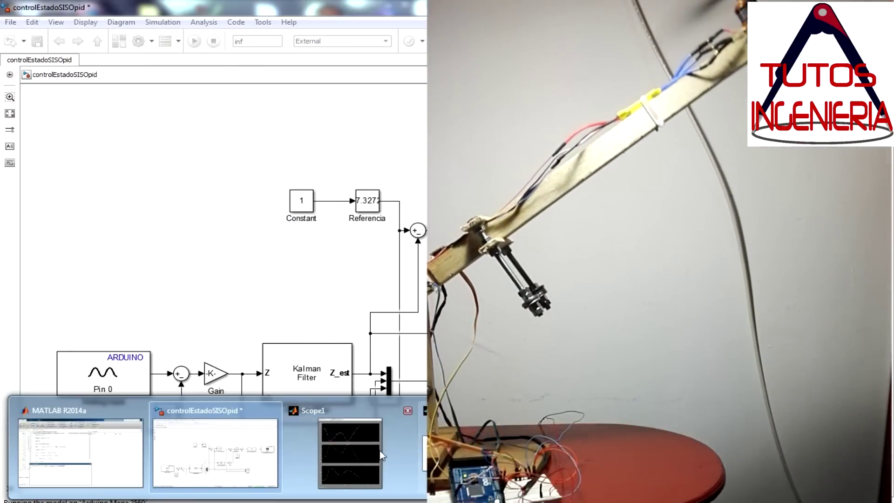
click(348, 455)
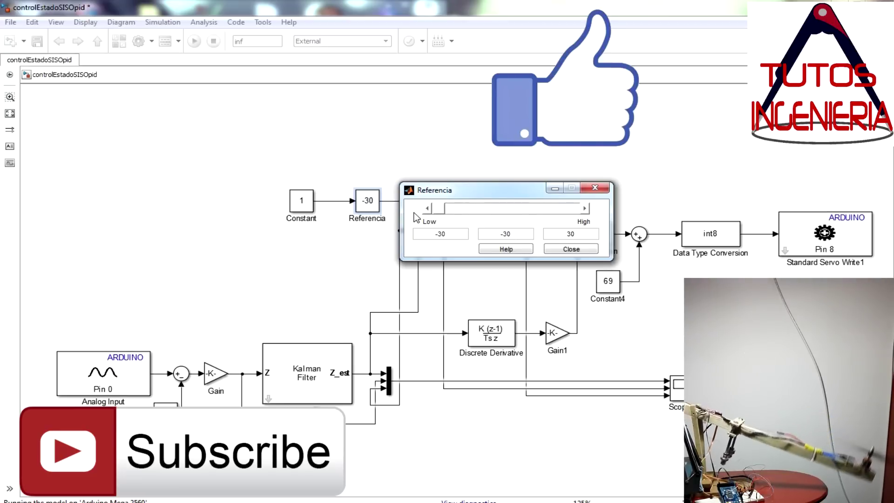
click(283, 502)
click(349, 447)
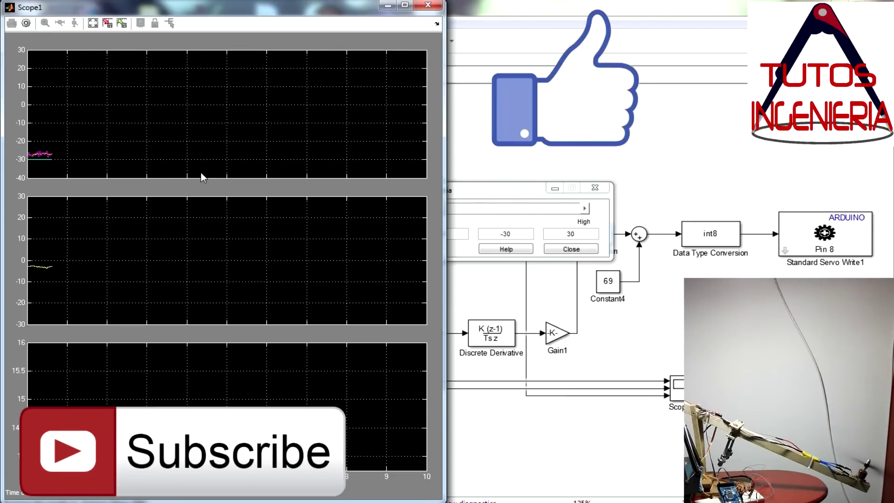
click(93, 24)
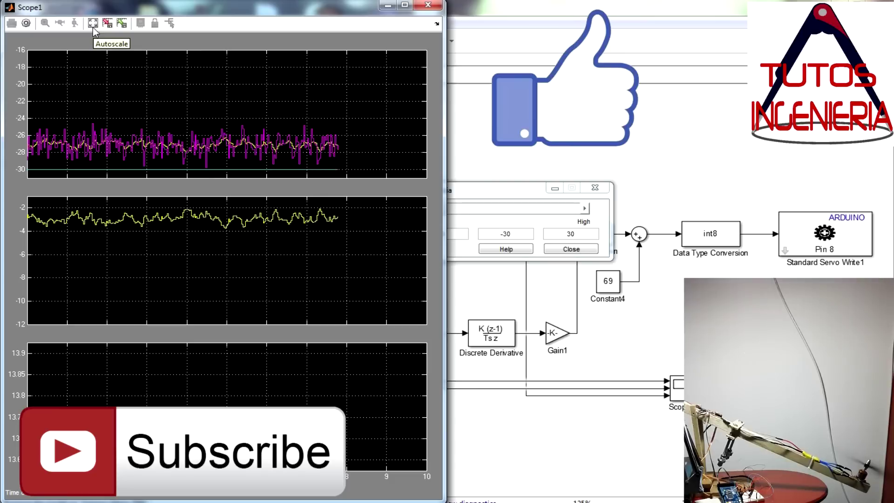
click(459, 223)
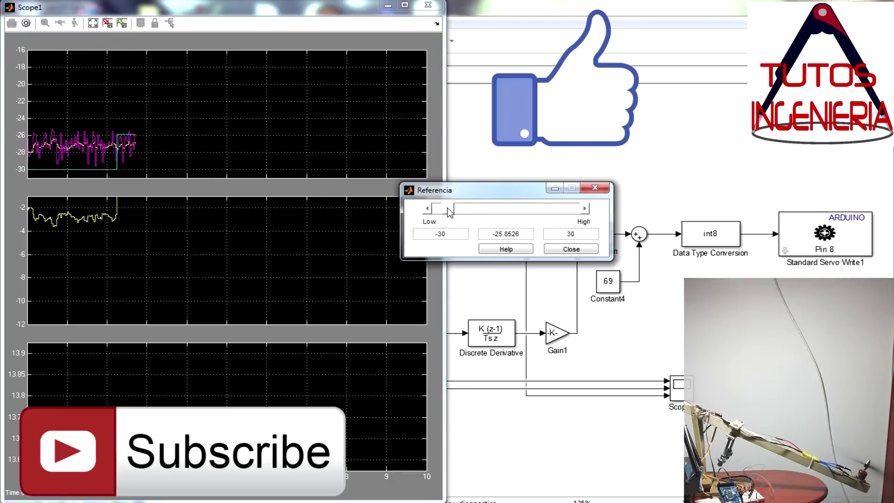